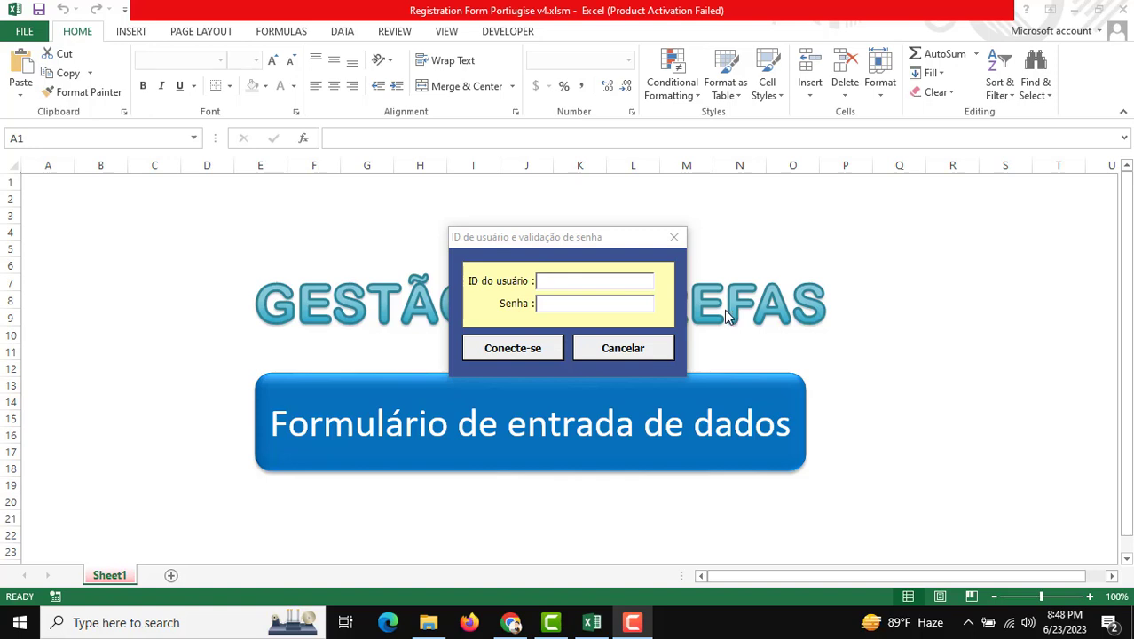
- Log in with the admin user ID and password to open the GESTÃO DE TAREFAS form
left_click(566, 281)
type("admin")
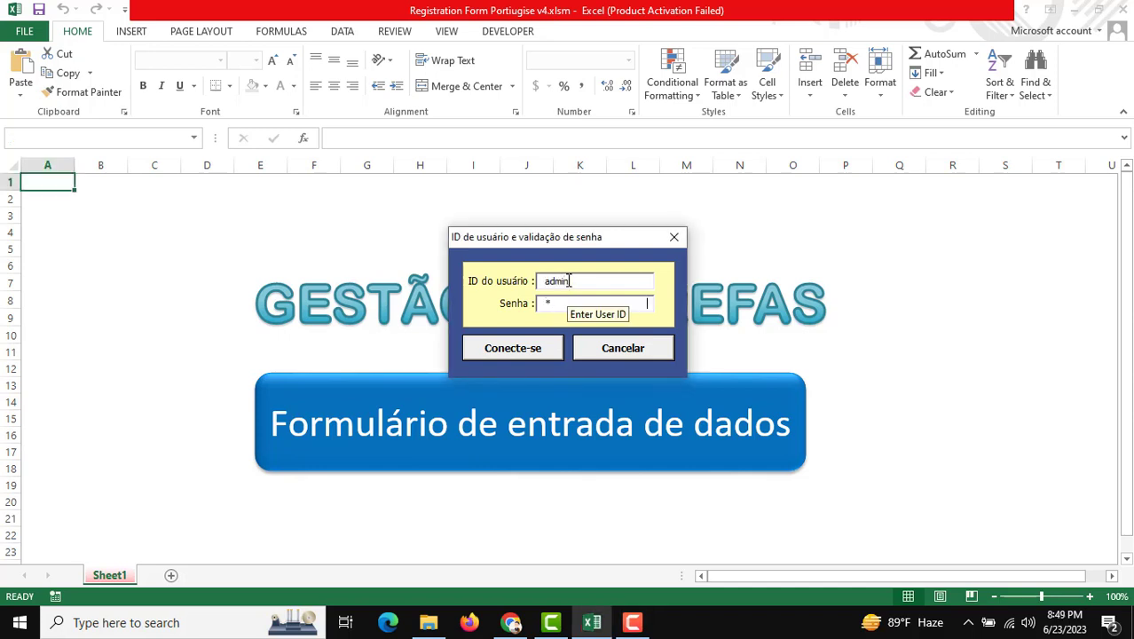
key("Return")
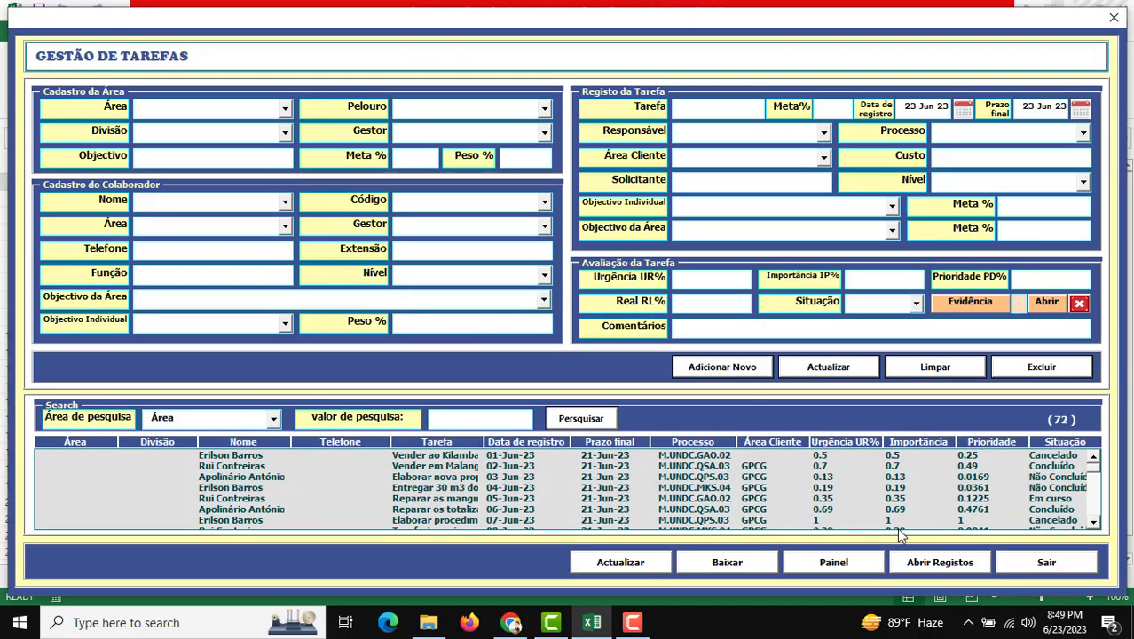
- Open the task records and scan the Data Entry headers through to Data de registro
left_click(940, 562)
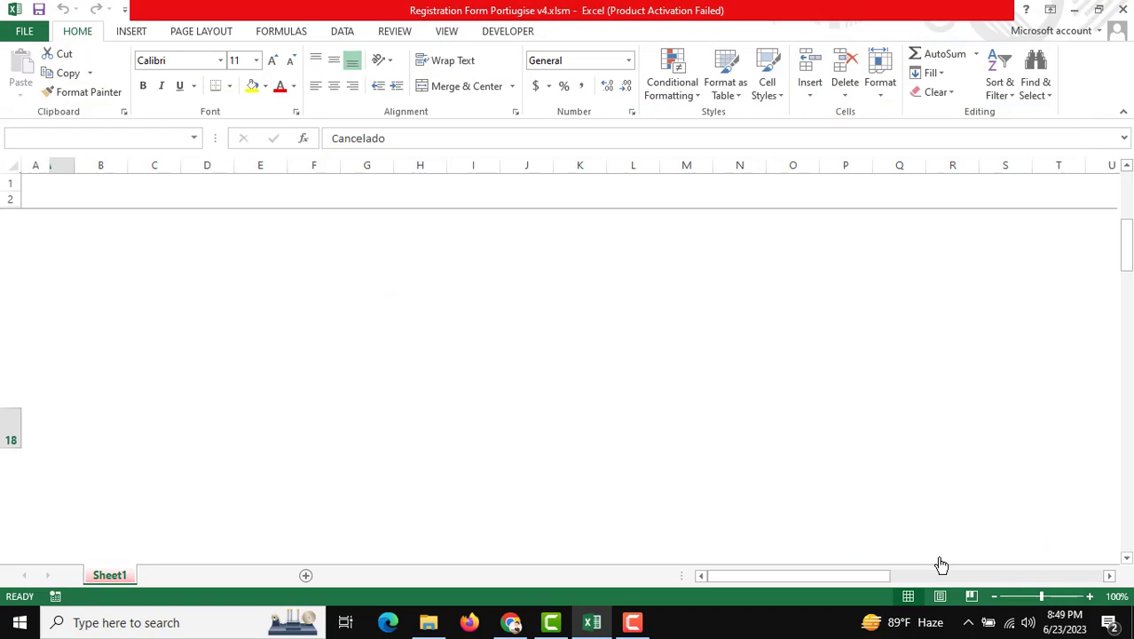
left_click(322, 202)
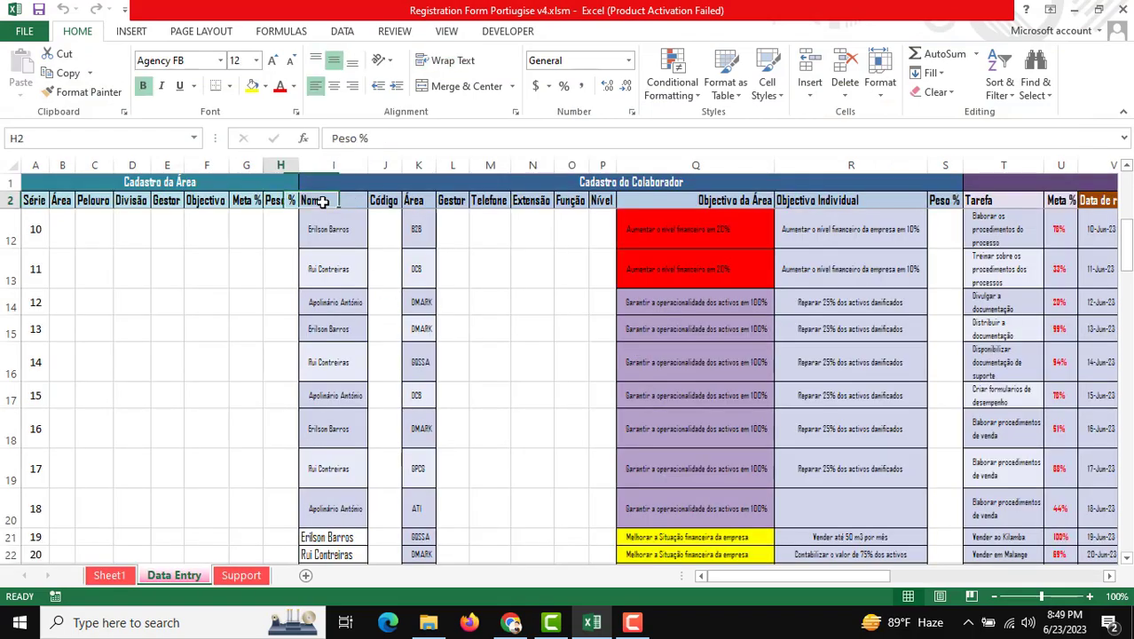
key("Left")
key("Left")
key("Left")
key("ctrl+Right")
key("ctrl+Right")
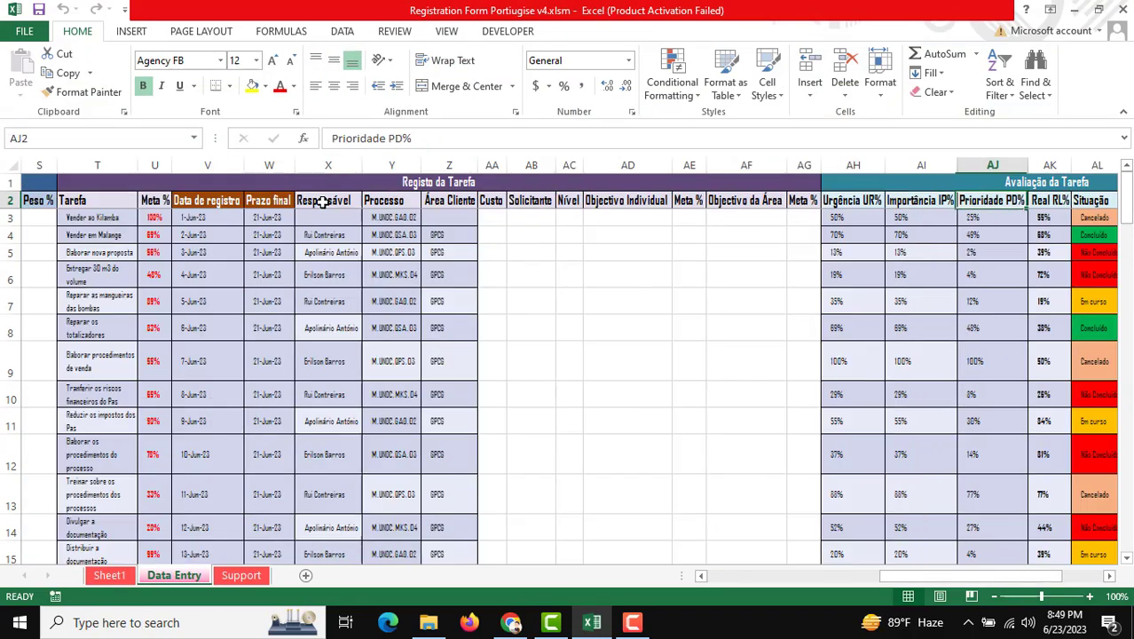
key("Left")
key("ctrl+Left")
key("ctrl+Left")
key("Right")
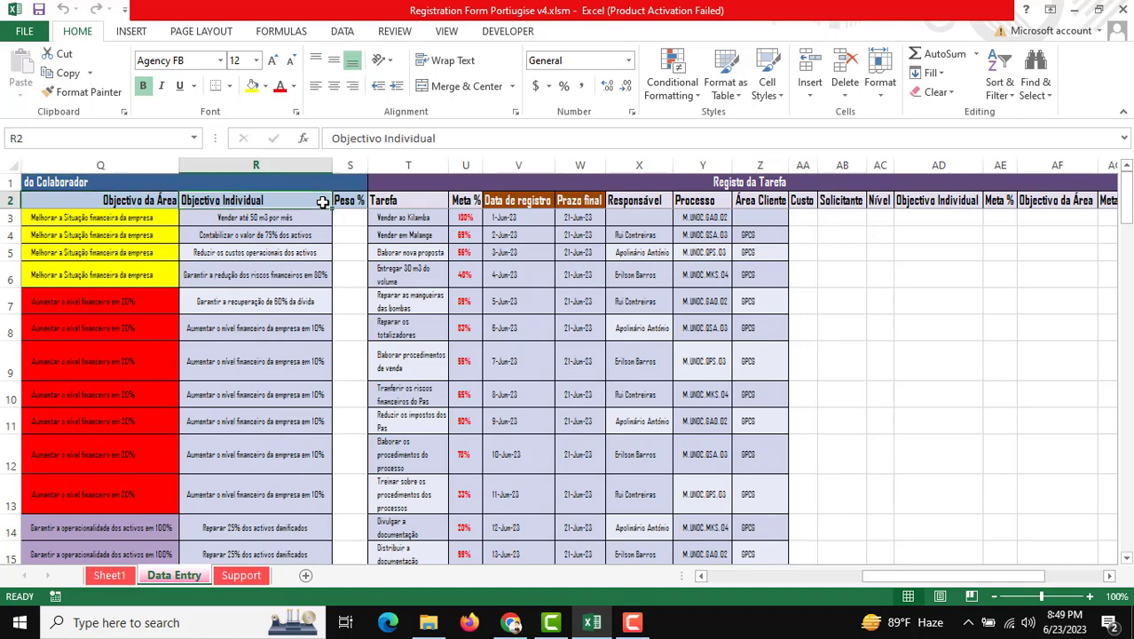
key("Left")
key("Right")
key("ctrl+Right")
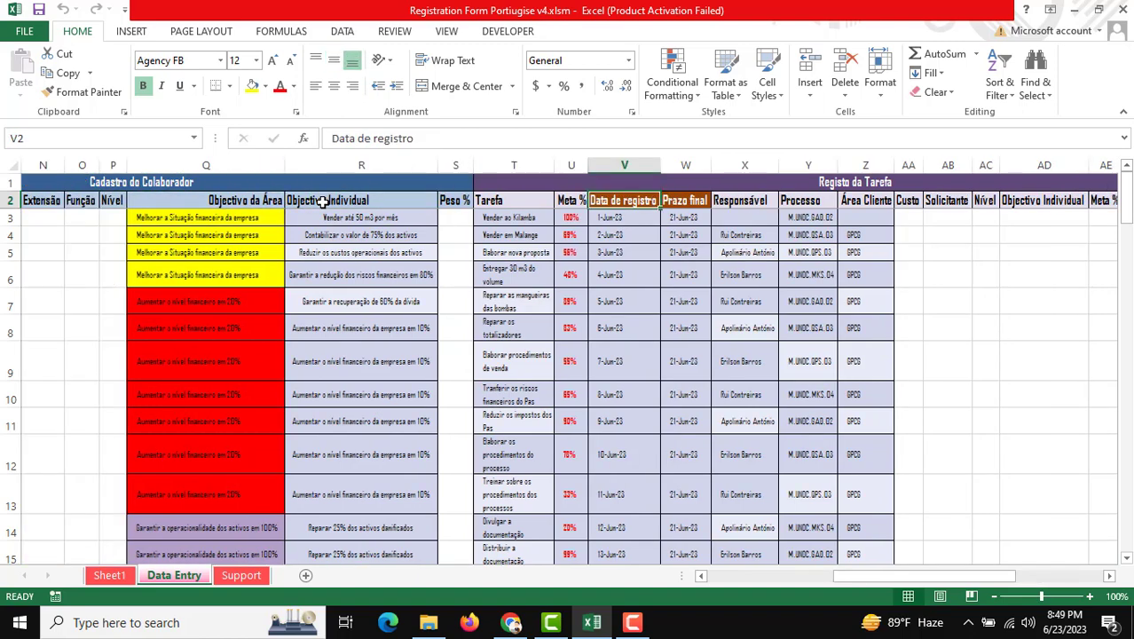
- Jump through the task records and select area and individual objectives in columns Q and R
key("ctrl+Down")
key("ctrl+Up")
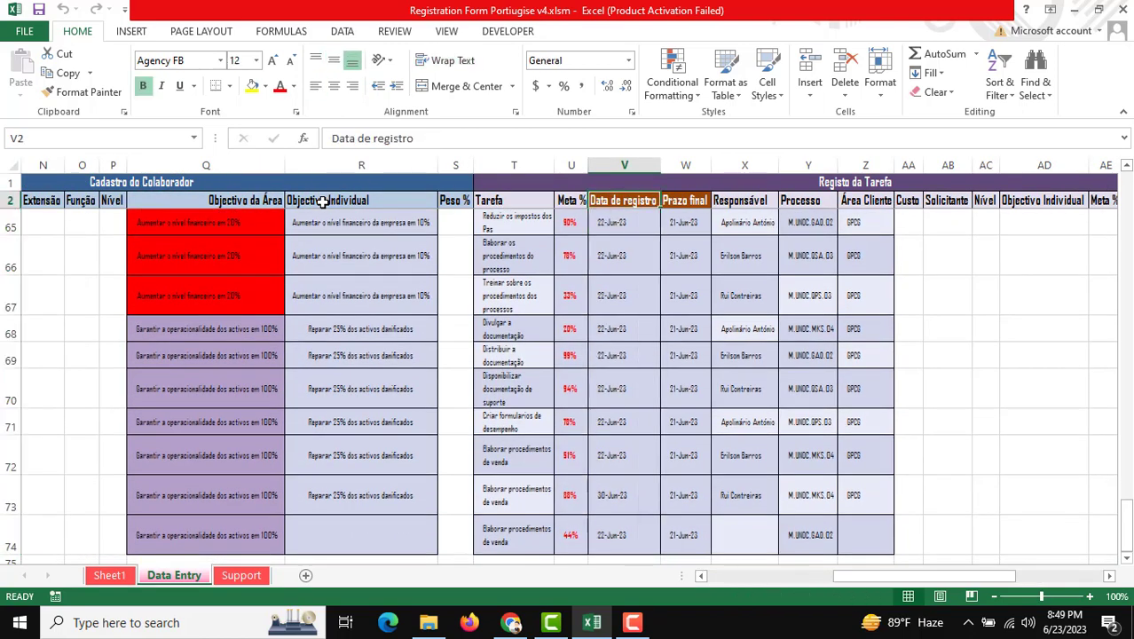
key("Down")
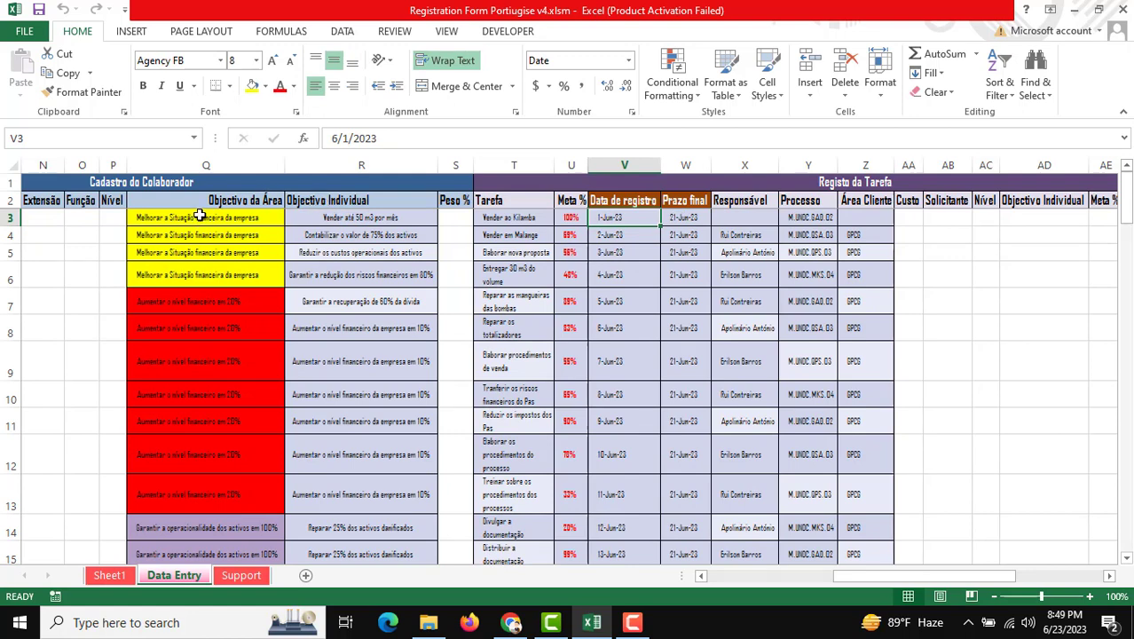
left_click_drag(206, 219, 228, 398)
left_click_drag(361, 219, 392, 369)
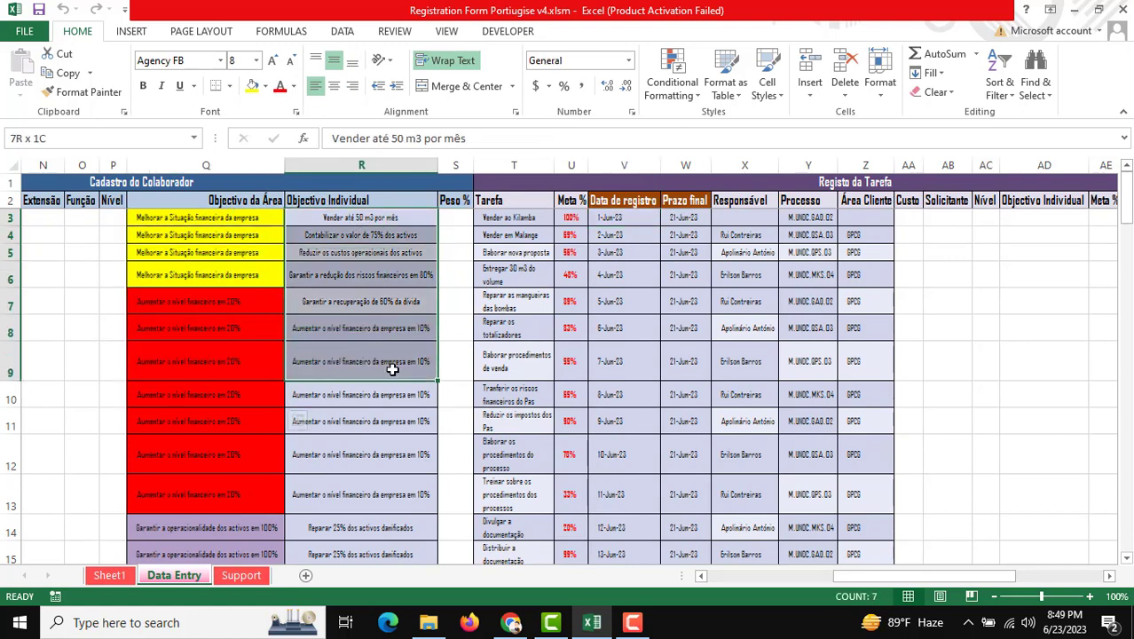
left_click(744, 302)
- Return to Sheet1, reopen the task form and bring up the Painel dashboard
left_click(108, 575)
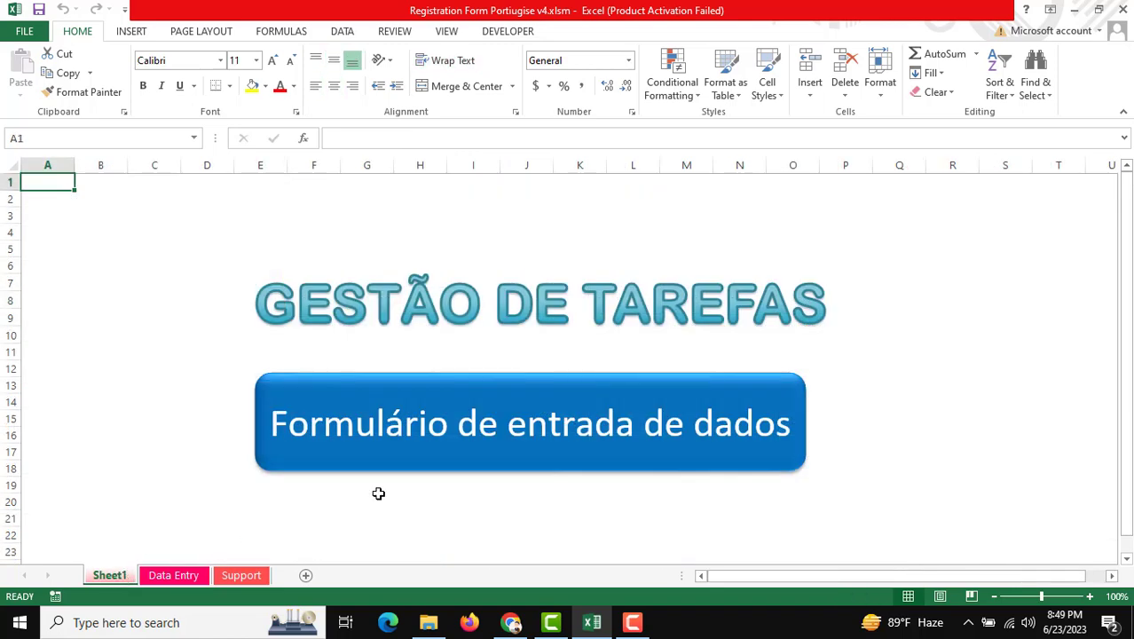
left_click(492, 426)
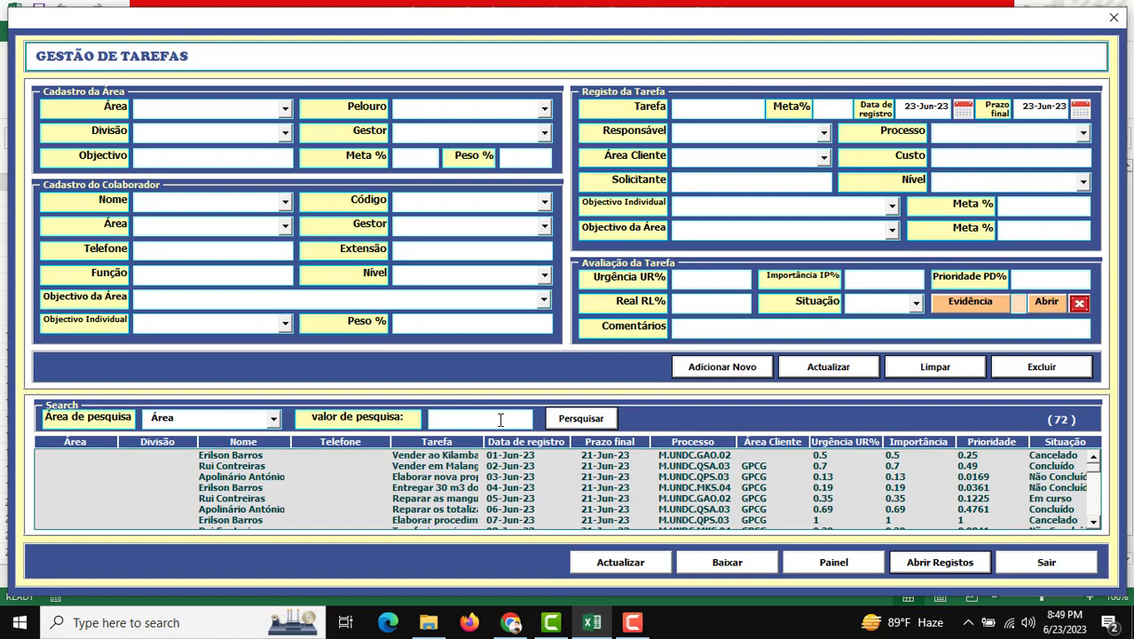
left_click(832, 562)
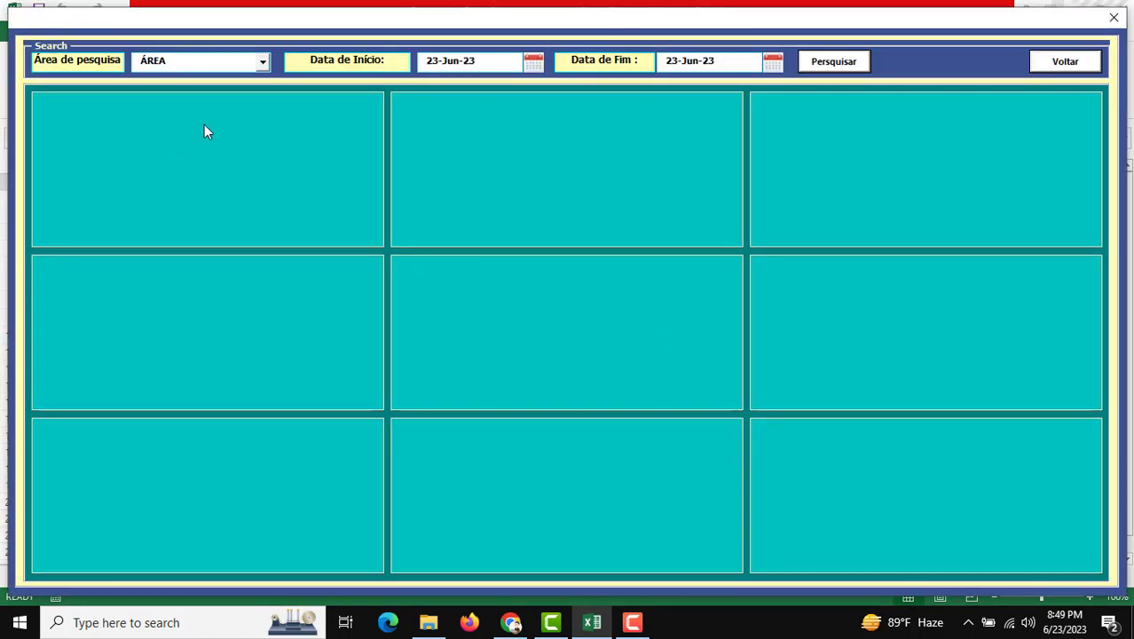
- Run Pesquisar to generate all nine dashboard charts for the 23-Jun-23 range
left_click(833, 61)
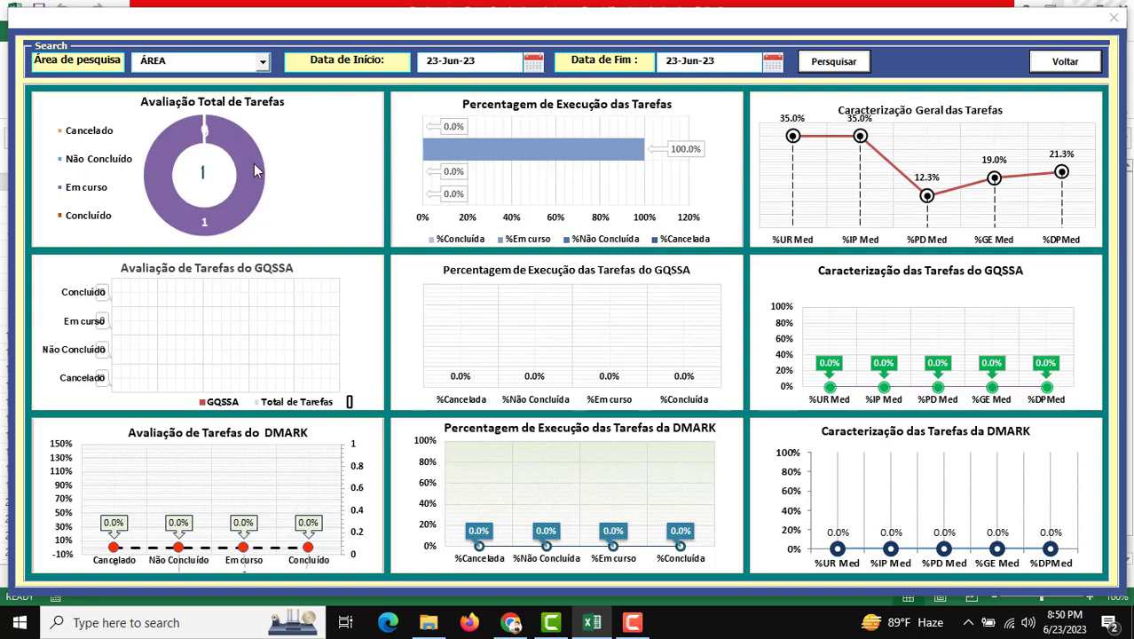
- Set the date range to 1-Jun-2023 through 30-Jun-2023 and refresh the charts
left_click(534, 61)
left_click(594, 291)
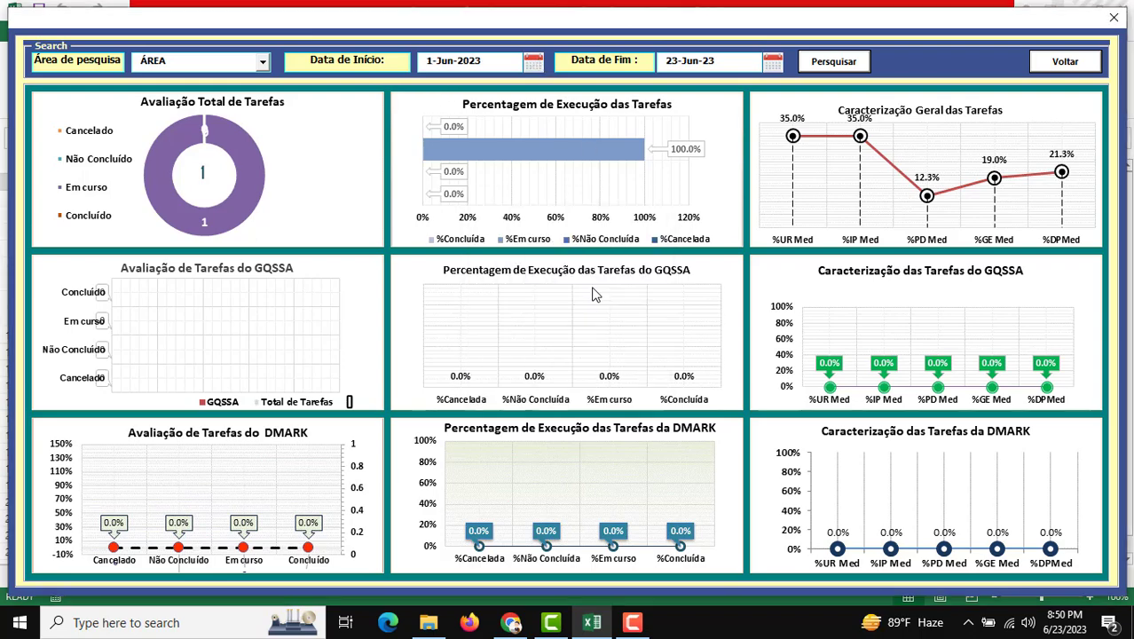
left_click(773, 61)
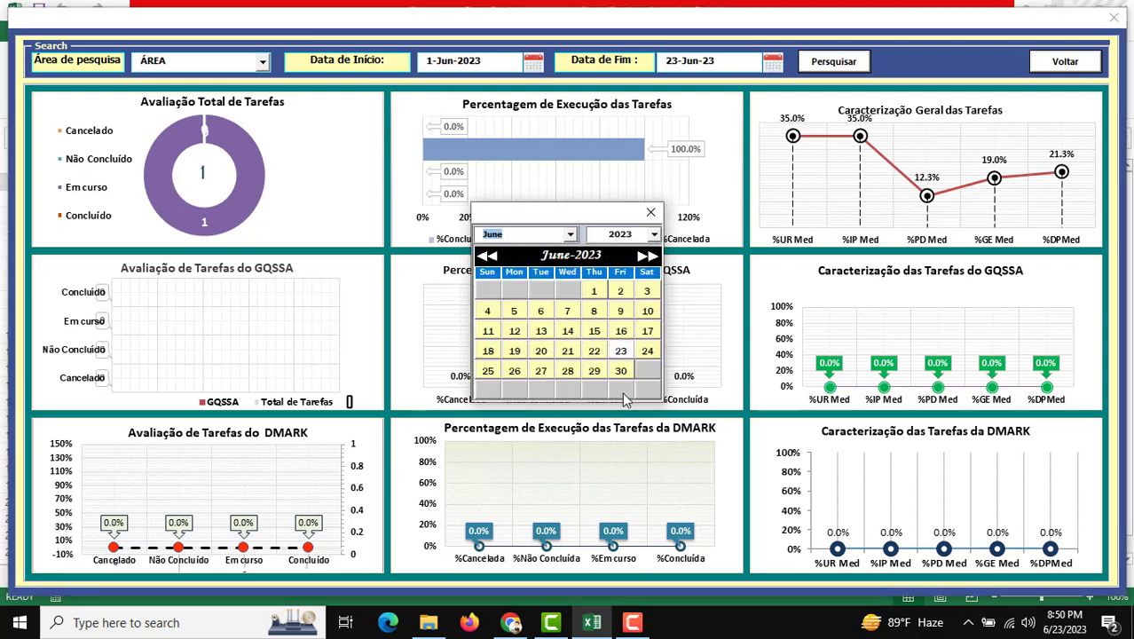
left_click(620, 379)
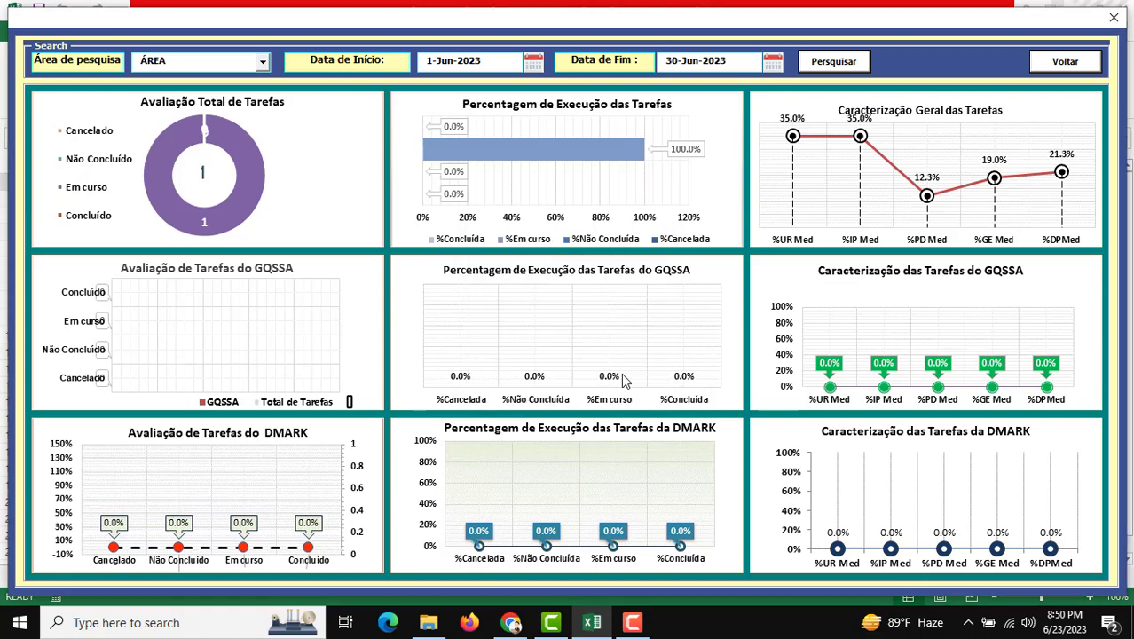
left_click(833, 61)
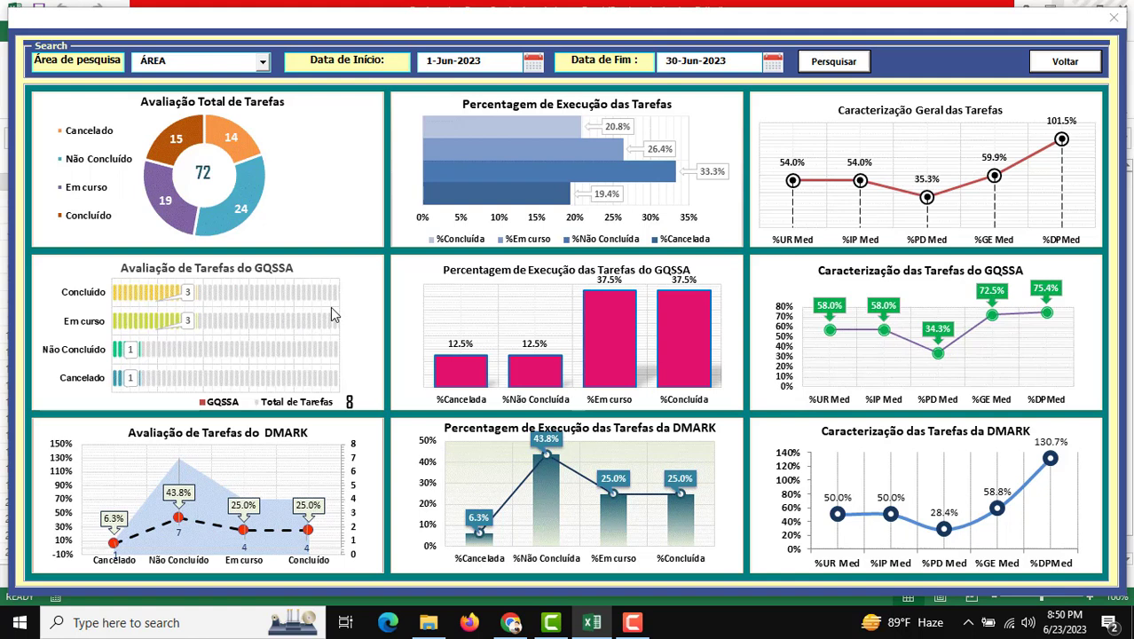
- Refresh the charts by COLABORADOR, then exit the dashboard, confirming with Yes
left_click(186, 62)
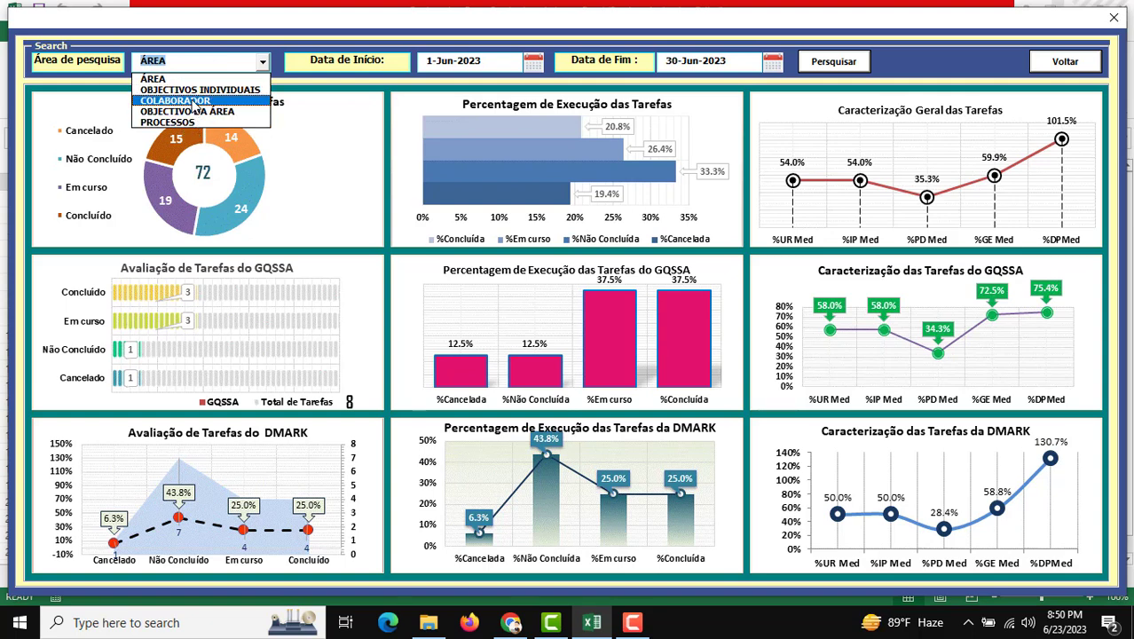
left_click(193, 101)
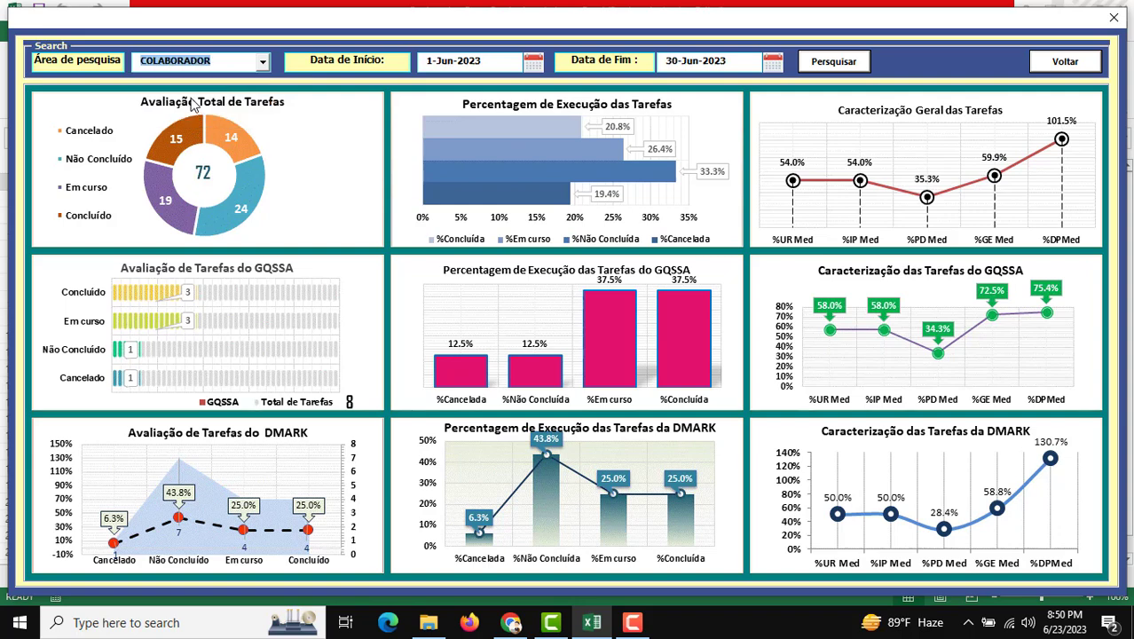
left_click(834, 62)
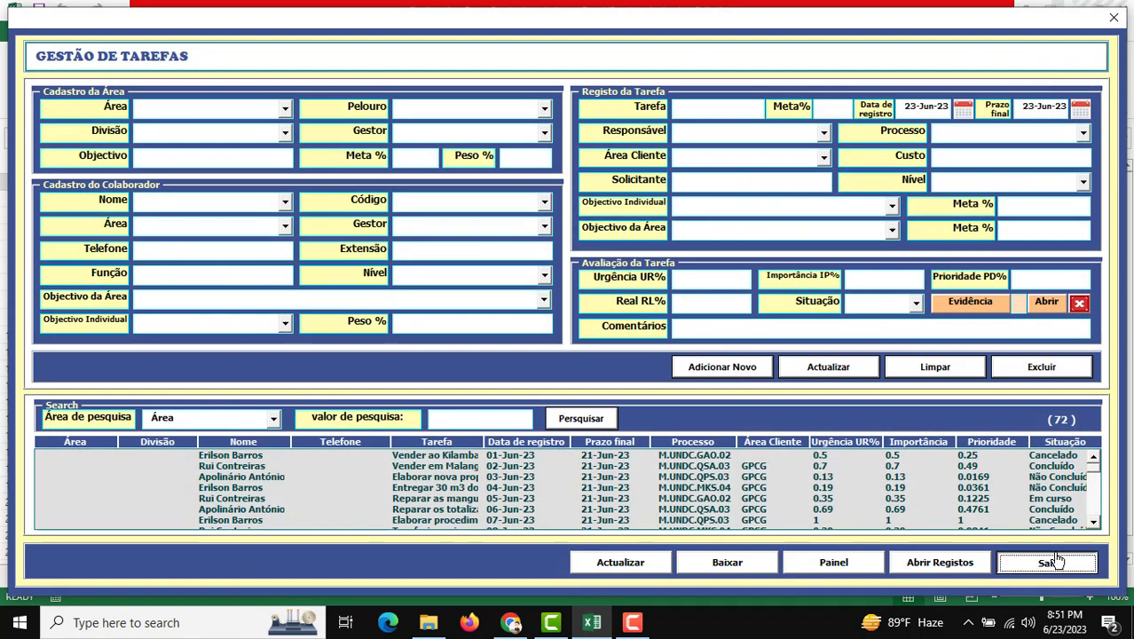
left_click(1056, 561)
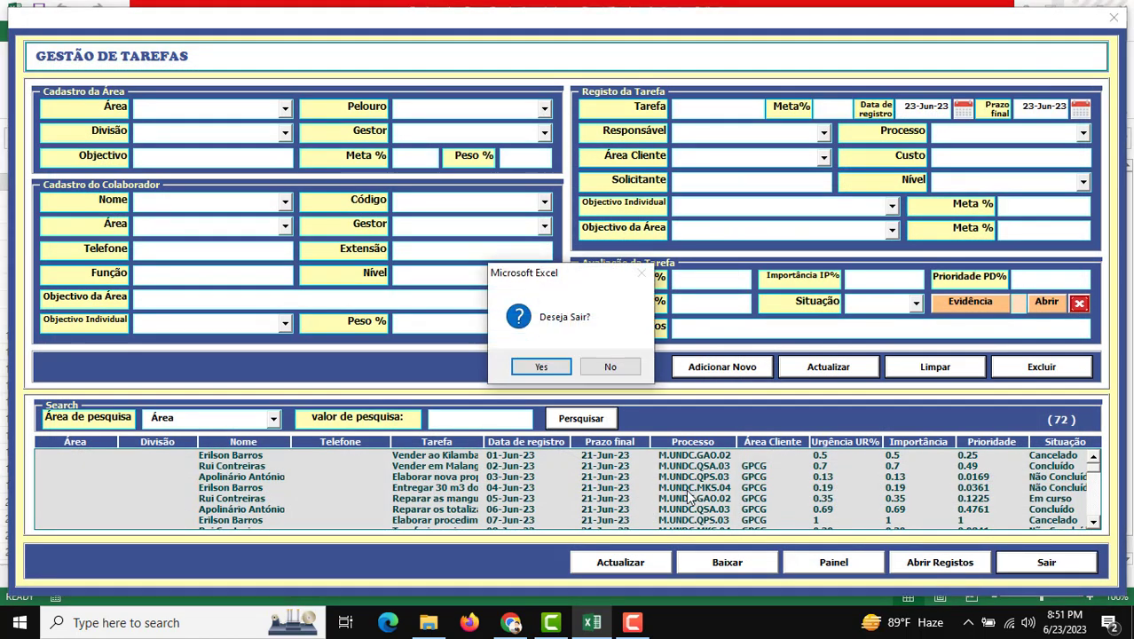
left_click(551, 363)
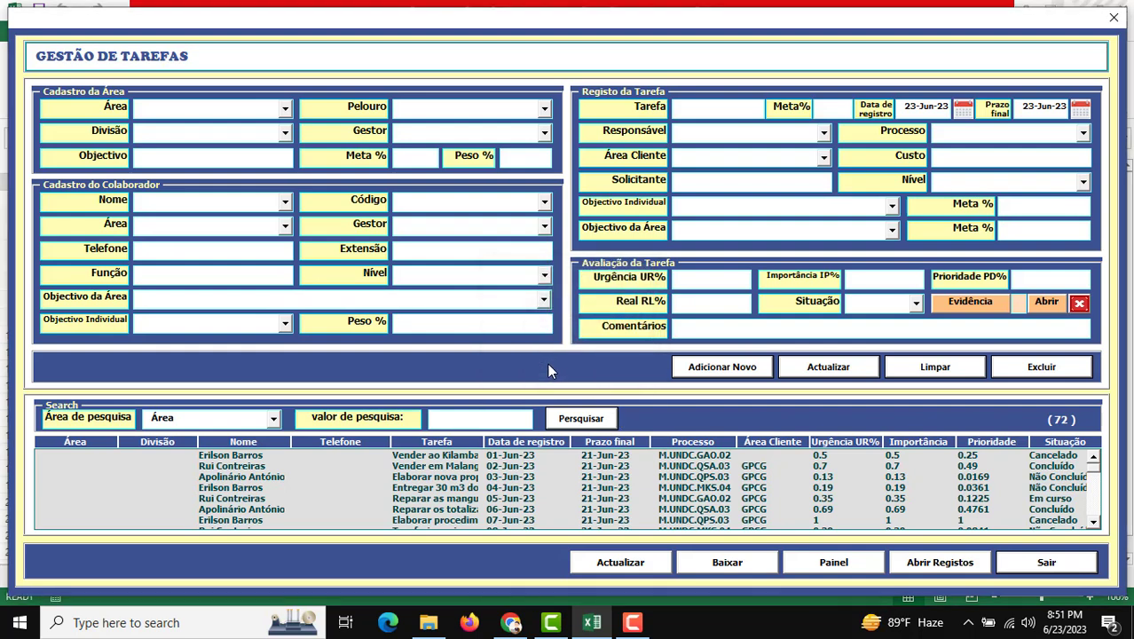